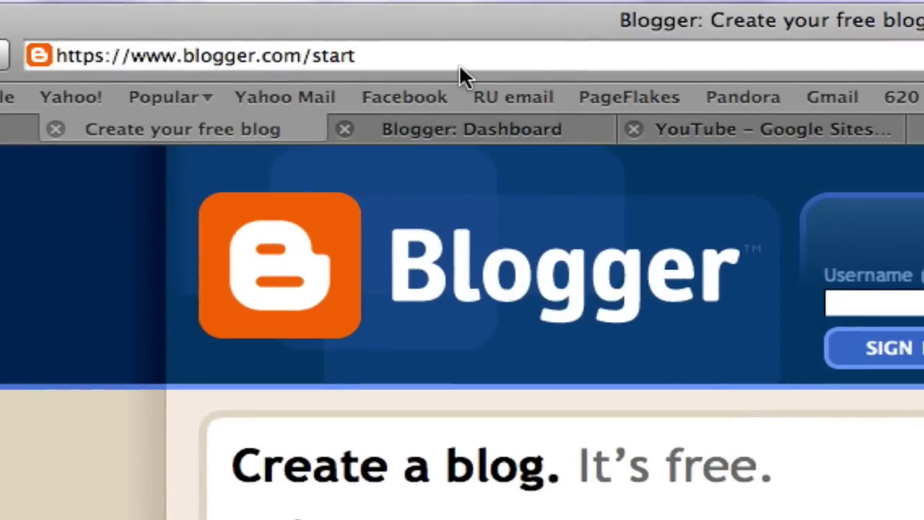
# Open a blank new post for the class blog from the Blogger dashboard and place the cursor in its title.
pyautogui.moveTo(447, 62); pyautogui.dragTo(165, 41)
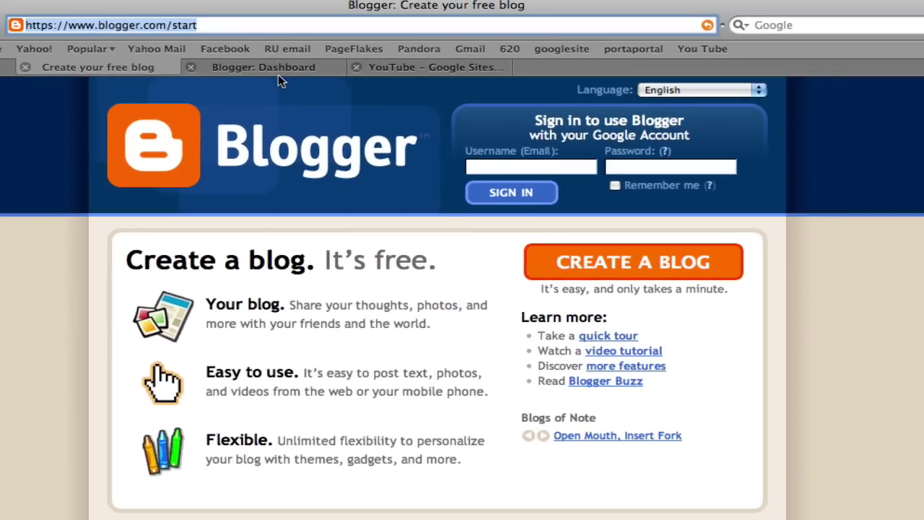
pyautogui.click(278, 68)
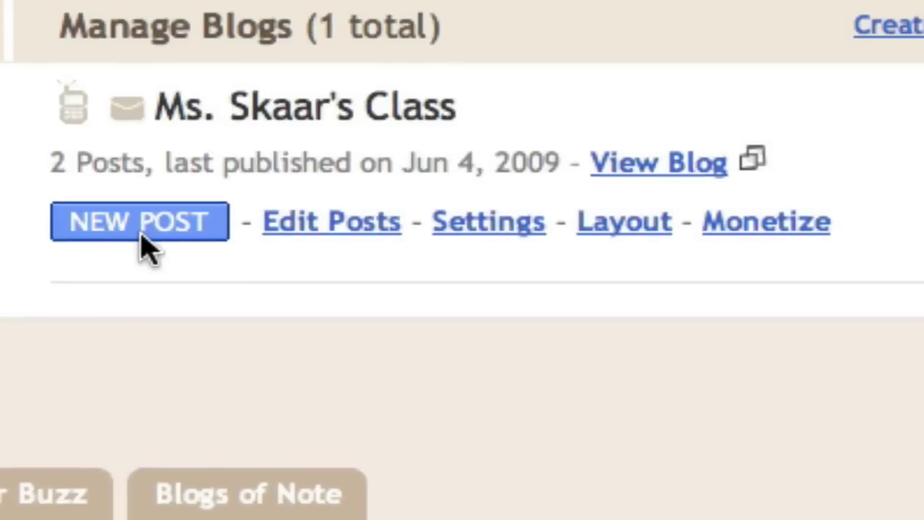
pyautogui.click(136, 237)
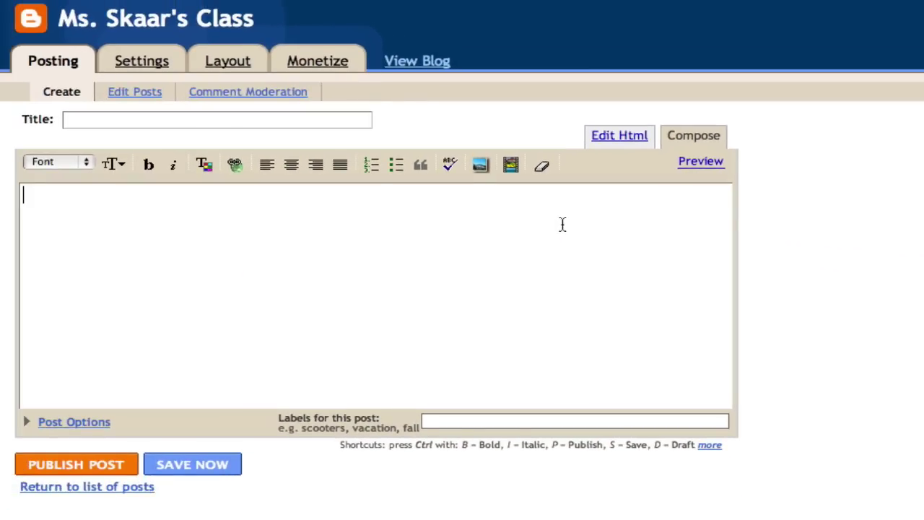
pyautogui.click(297, 121)
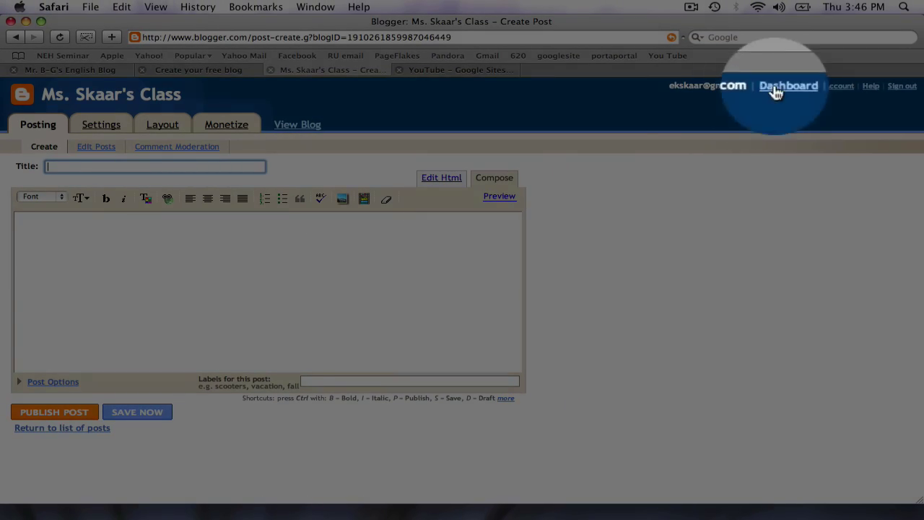
# Open the existing draft "How Teachers Can Use Blogs" from the class blog's list of posts for editing.
pyautogui.click(780, 90)
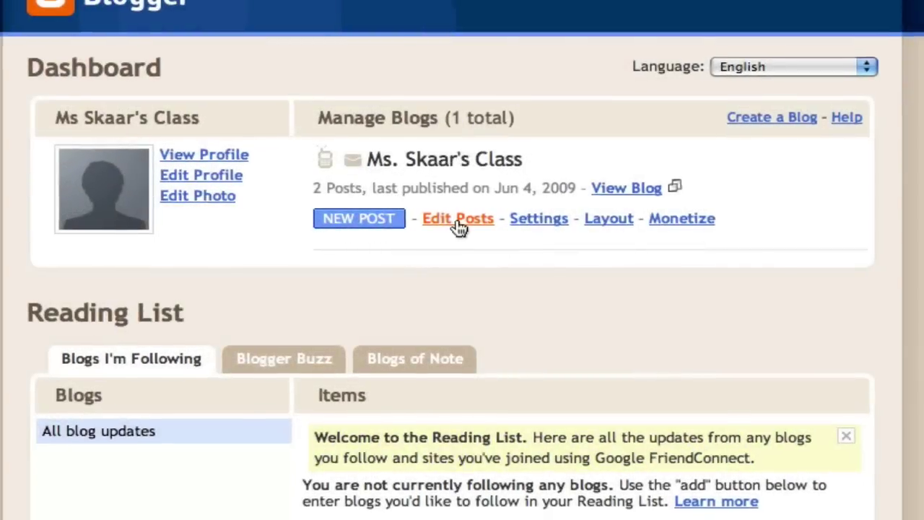
pyautogui.click(458, 218)
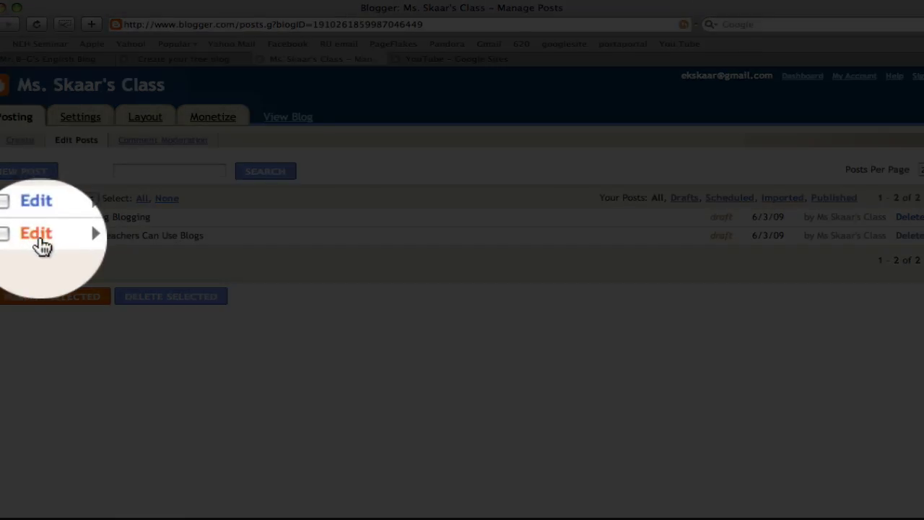
pyautogui.click(43, 236)
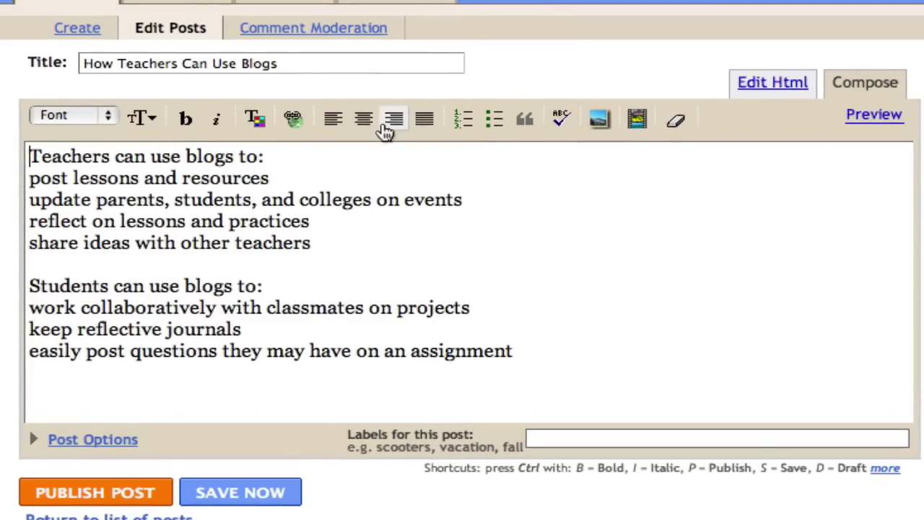
# Make the headings "Teachers can use blogs to" and "Students can use blogs to" bold.
pyautogui.click(264, 156)
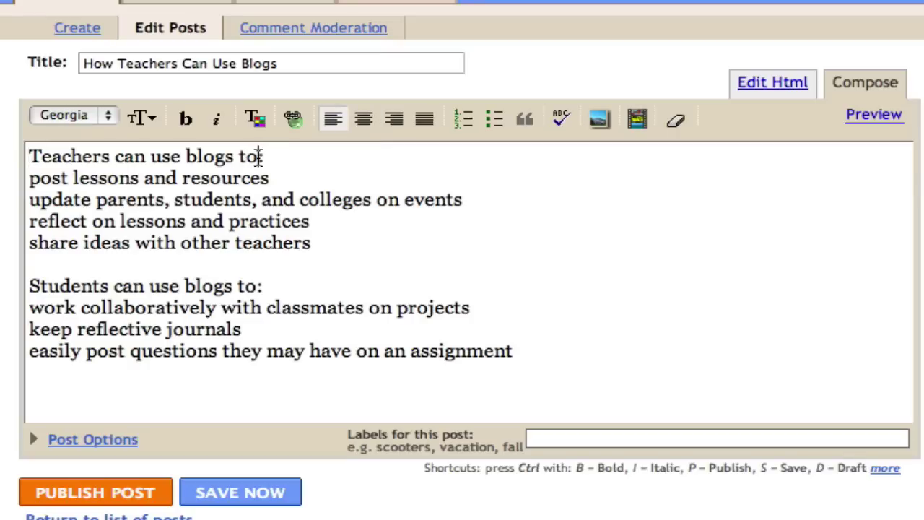
pyautogui.moveTo(252, 157); pyautogui.dragTo(30, 156)
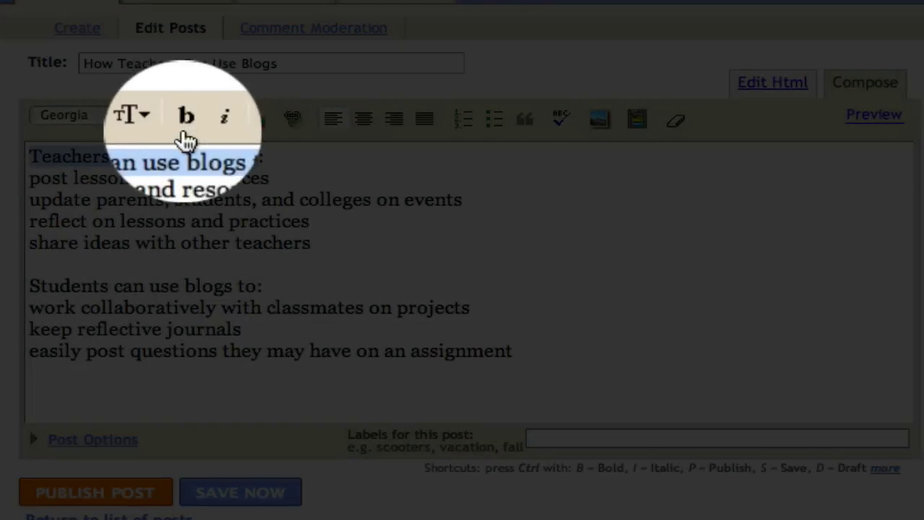
pyautogui.click(186, 131)
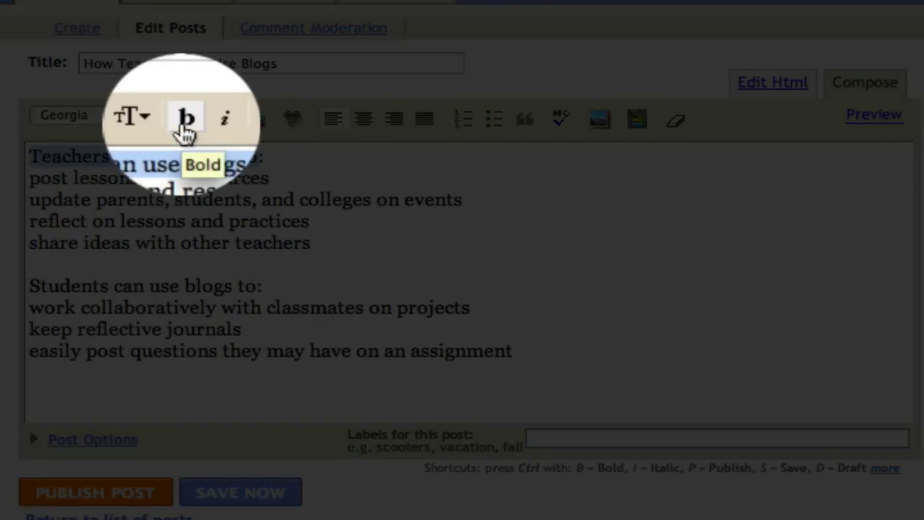
pyautogui.click(185, 132)
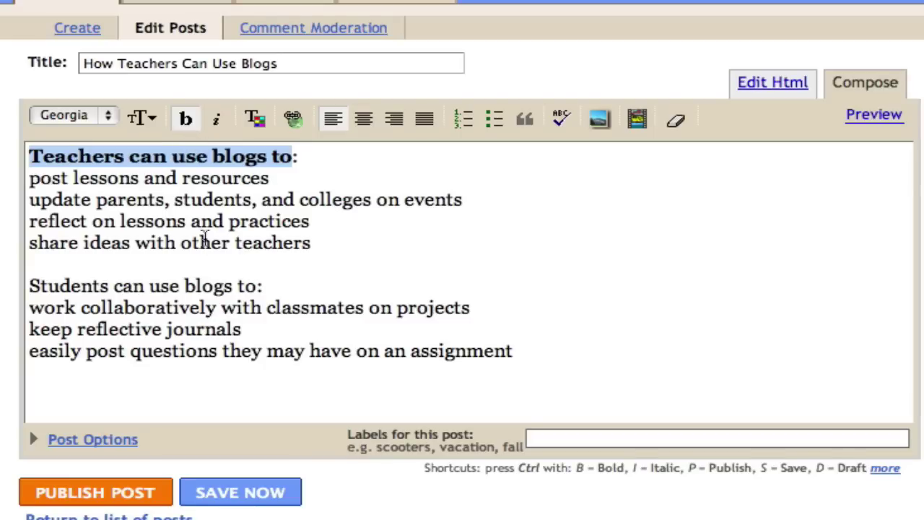
pyautogui.moveTo(258, 286); pyautogui.dragTo(24, 289)
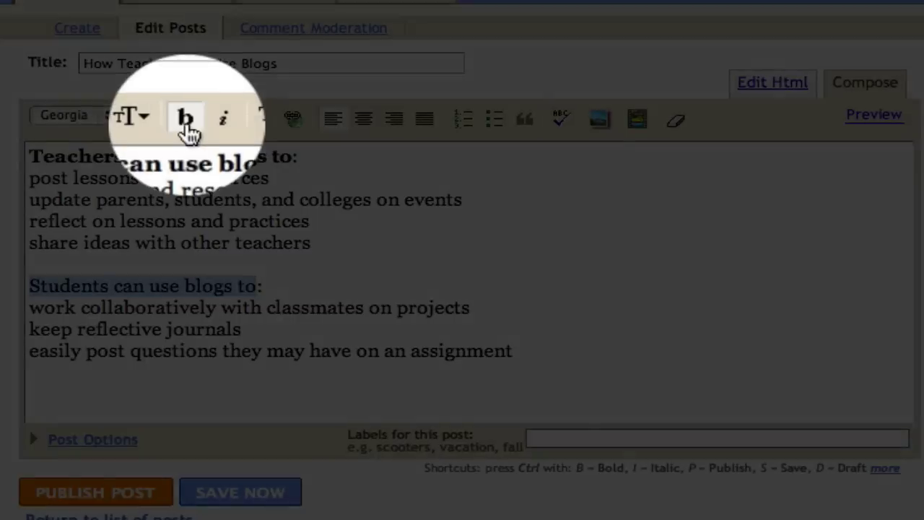
pyautogui.click(185, 120)
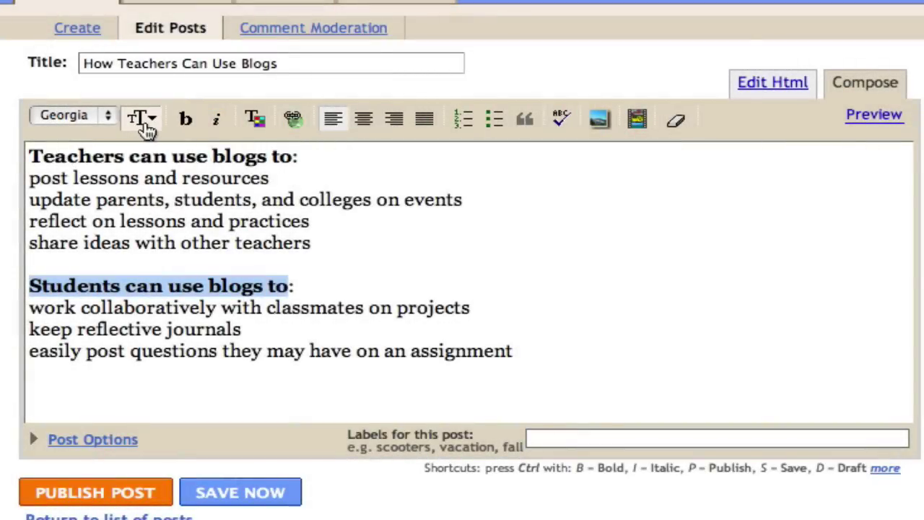
# Set the text size of both the Students and Teachers headings to Large.
pyautogui.click(145, 123)
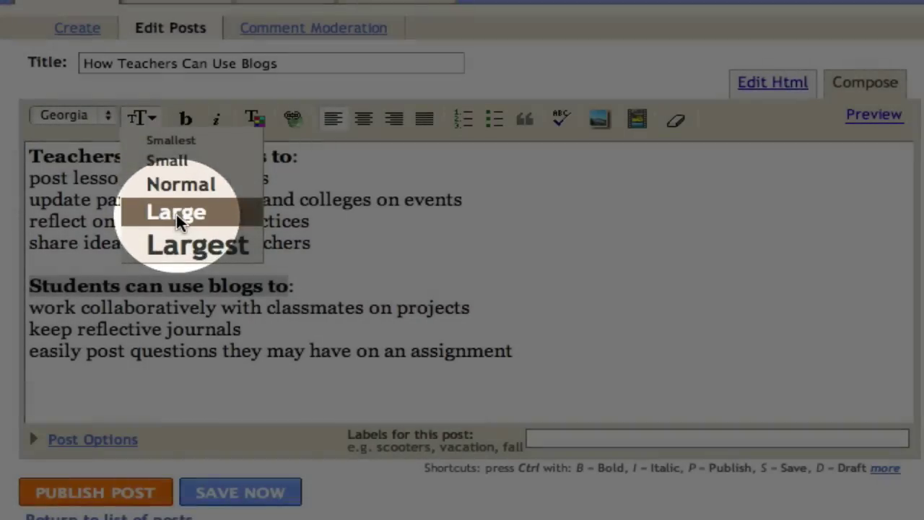
pyautogui.click(176, 214)
pyautogui.click(294, 159)
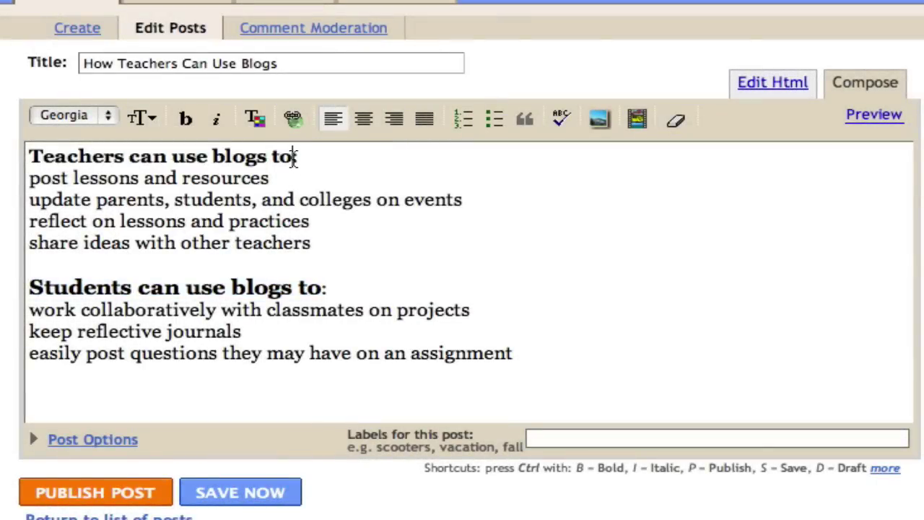
pyautogui.moveTo(294, 159); pyautogui.dragTo(1, 156)
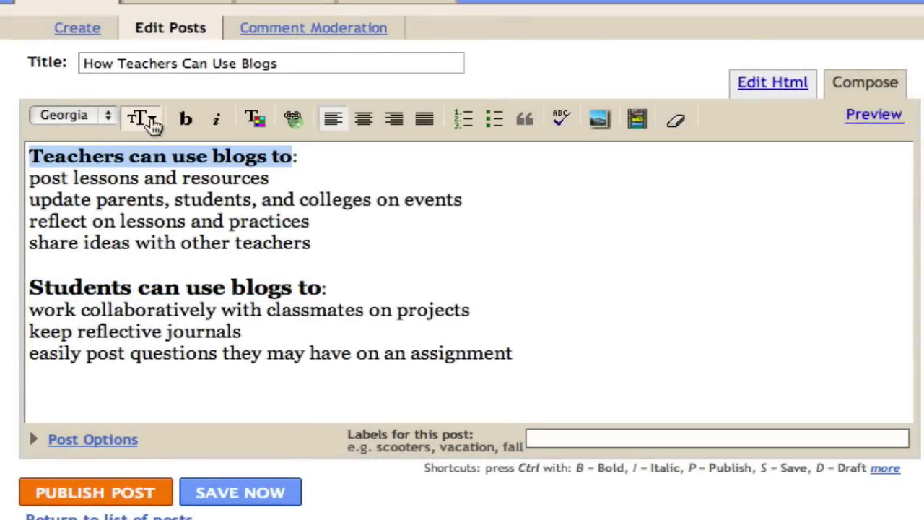
pyautogui.click(143, 120)
pyautogui.click(180, 212)
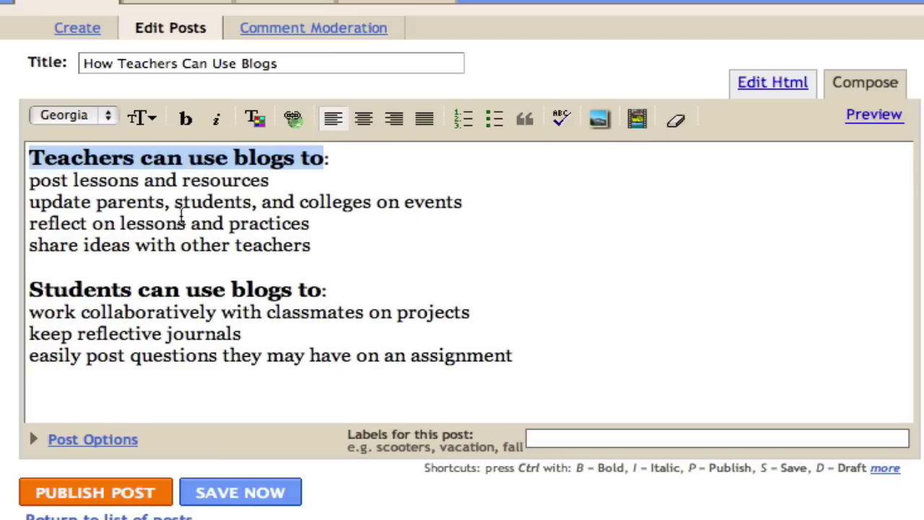
# Italicize the first word of each line under the Teachers heading: "post", "update", "reflect" and "share".
pyautogui.doubleClick(63, 179)
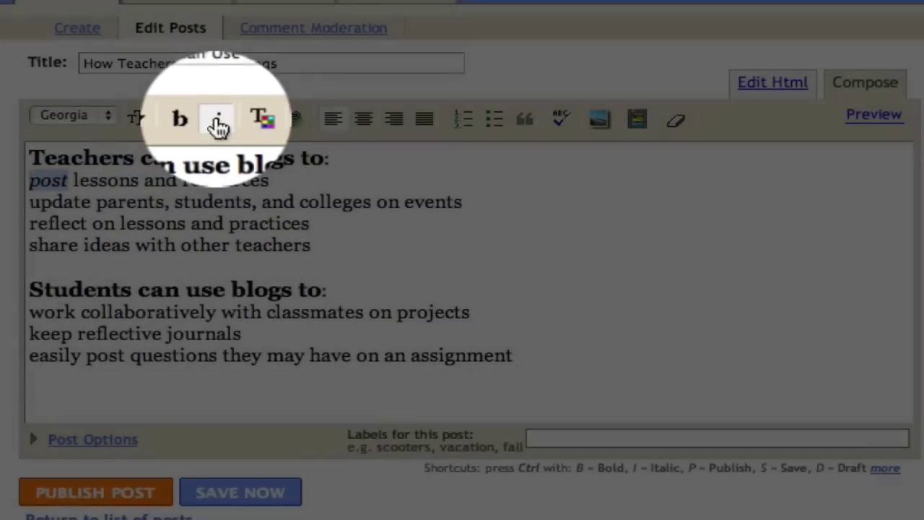
pyautogui.click(216, 120)
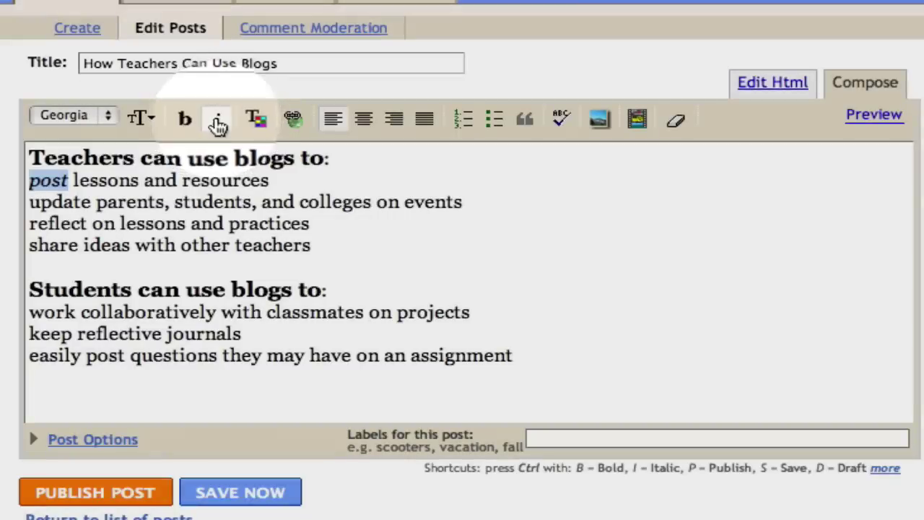
pyautogui.doubleClick(62, 204)
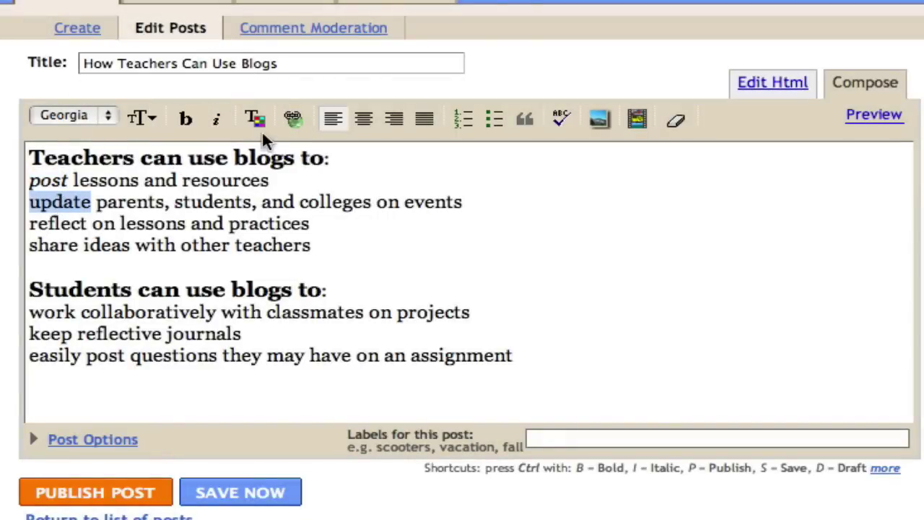
pyautogui.click(217, 121)
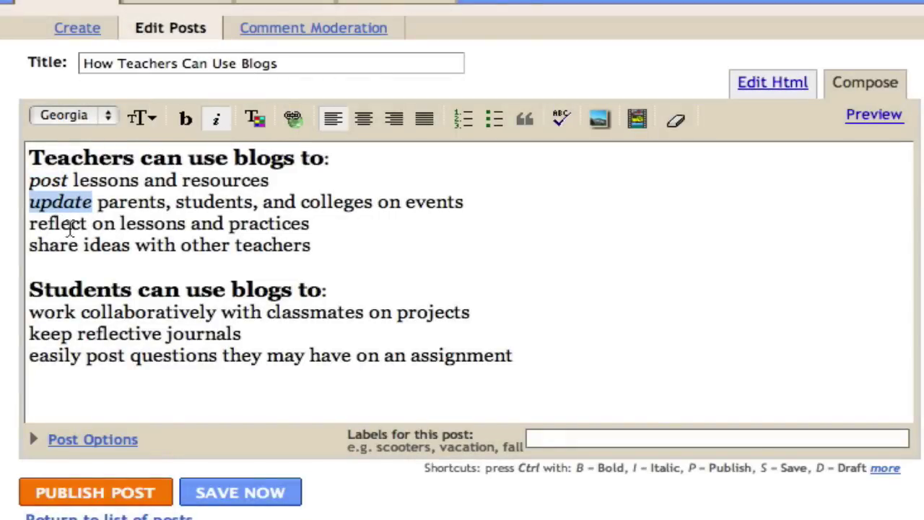
pyautogui.click(63, 224)
pyautogui.doubleClick(63, 224)
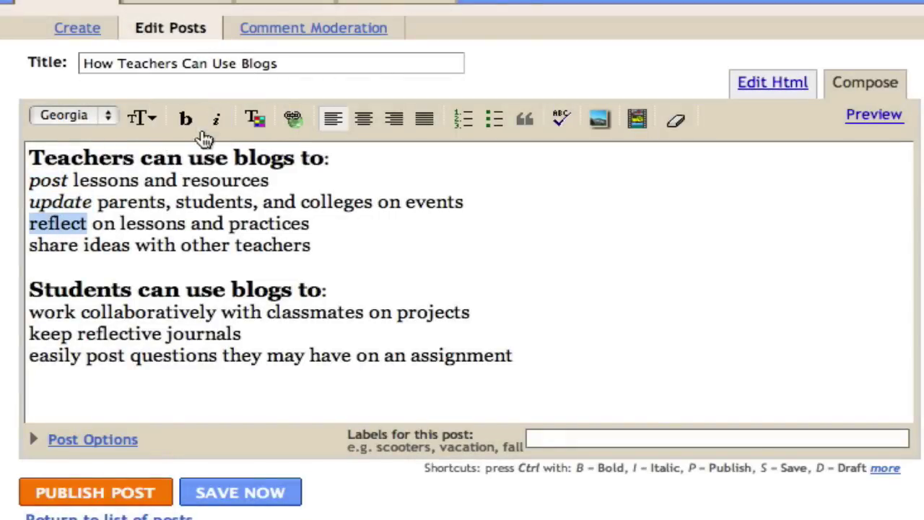
pyautogui.click(216, 123)
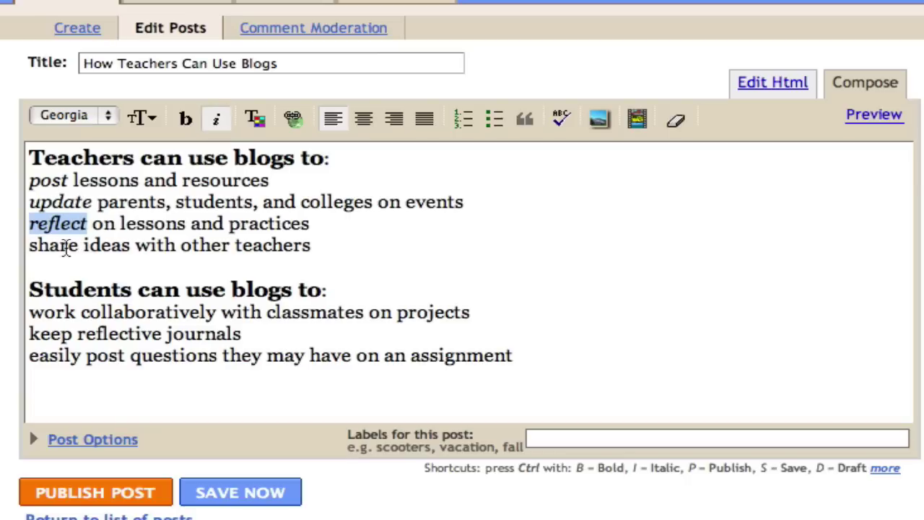
pyautogui.doubleClick(65, 245)
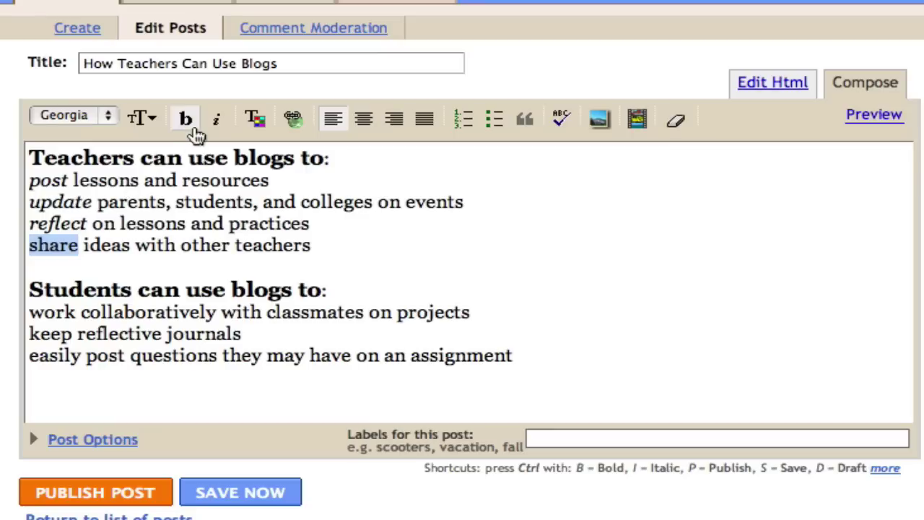
pyautogui.click(216, 120)
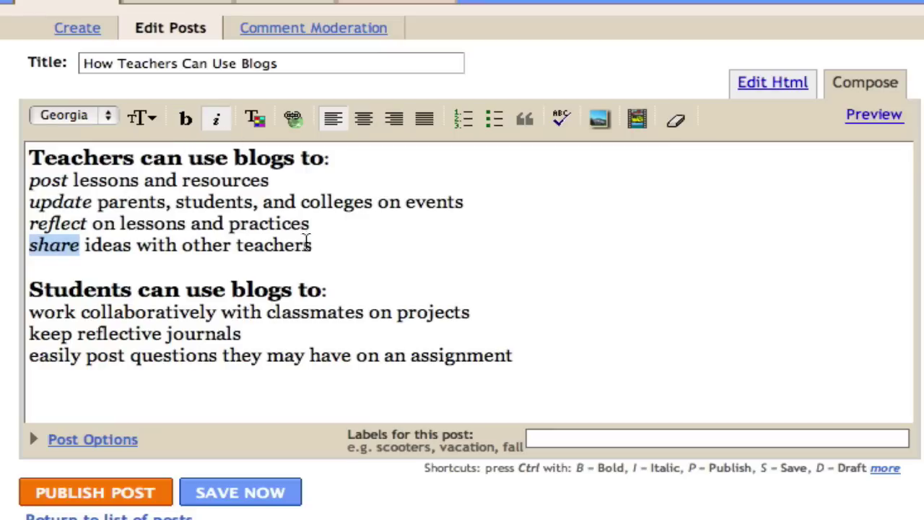
# Turn the four lines under the Teachers heading into a bulleted list.
pyautogui.click(314, 241)
pyautogui.moveTo(314, 244); pyautogui.dragTo(25, 181)
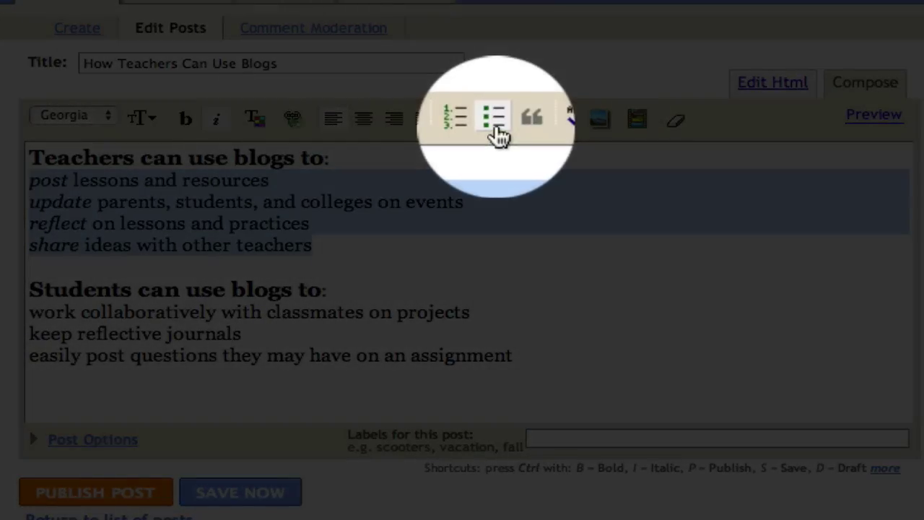
pyautogui.click(494, 119)
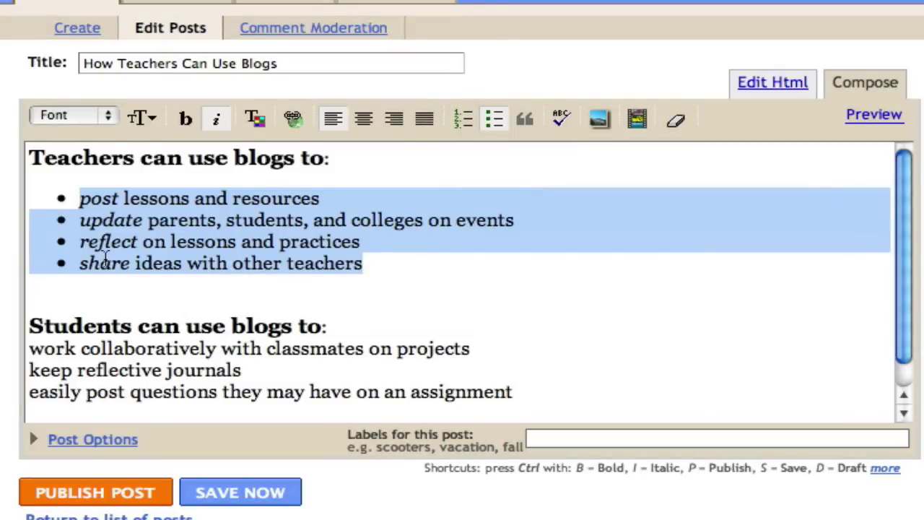
# Color the words "work" and "keep" under the Students heading dark green.
pyautogui.click(165, 325)
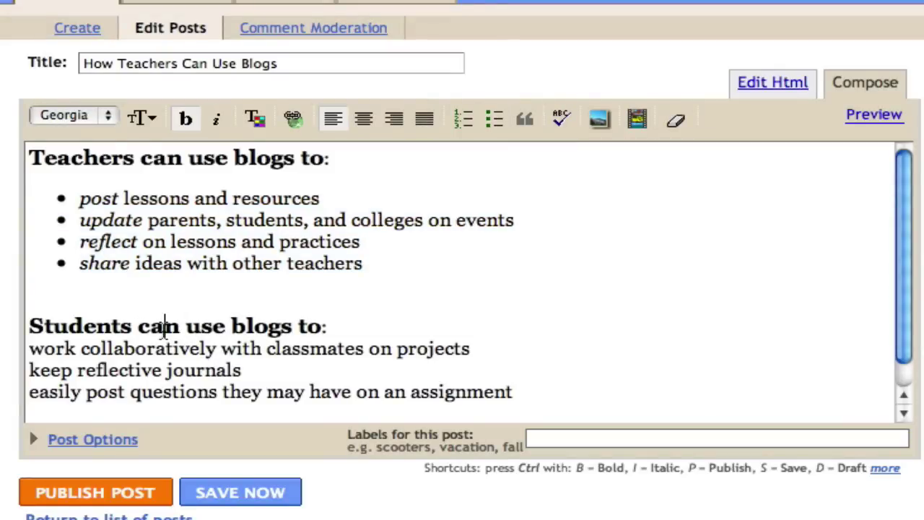
pyautogui.scroll(-2, 165, 329)
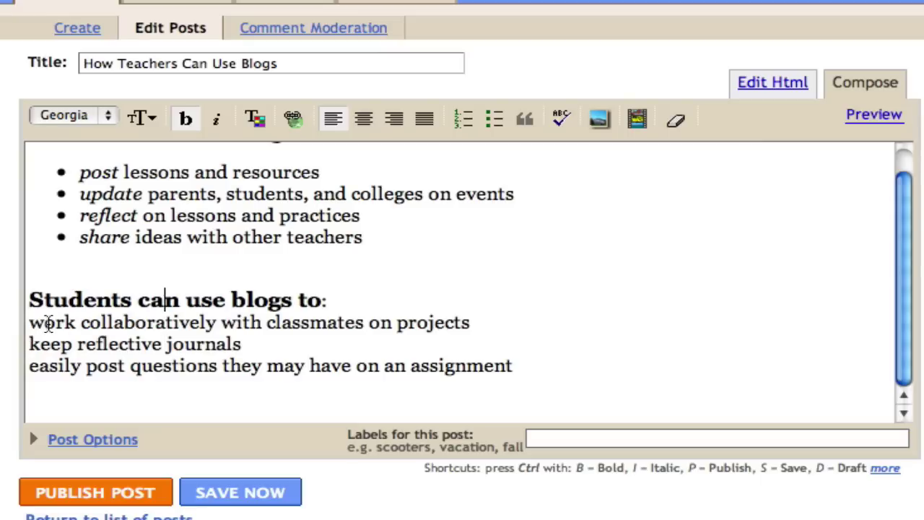
pyautogui.doubleClick(46, 323)
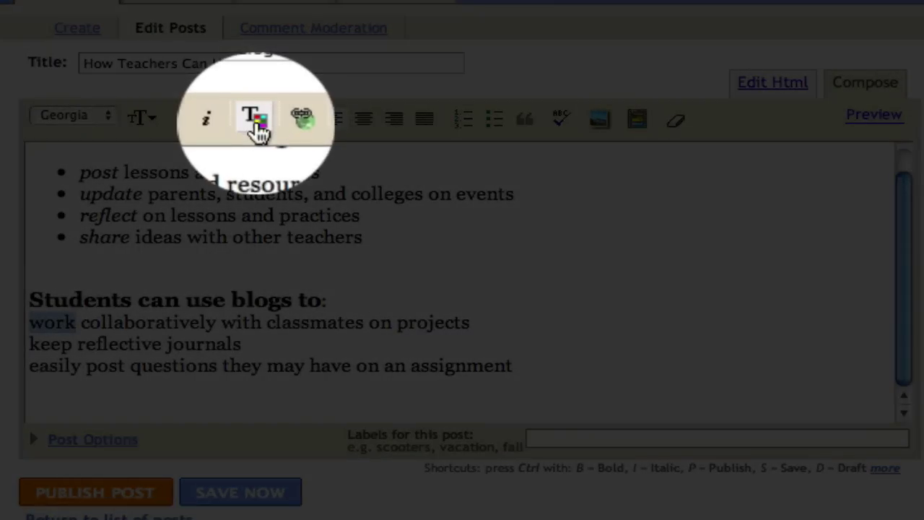
pyautogui.click(258, 129)
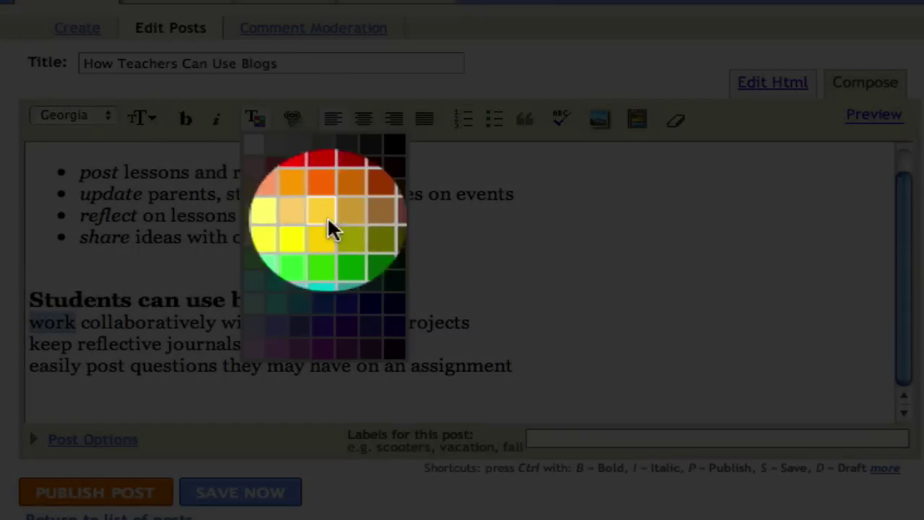
pyautogui.click(393, 261)
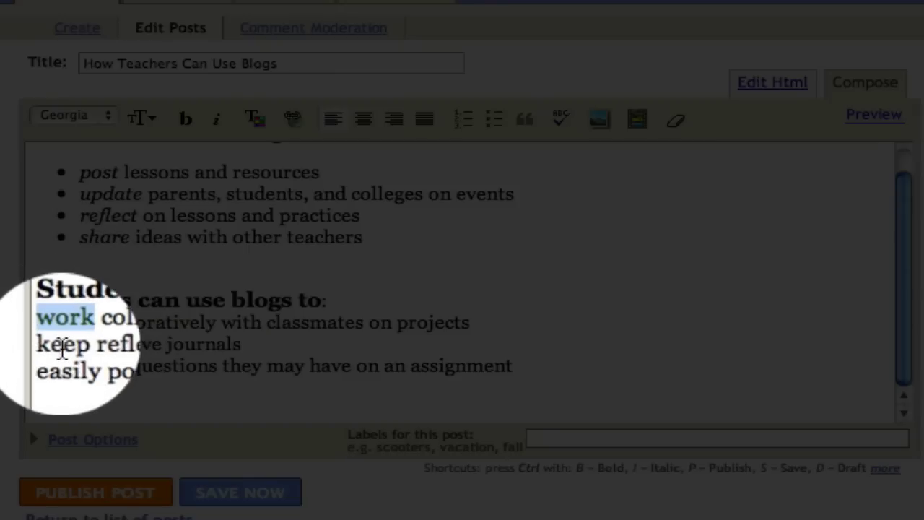
pyautogui.doubleClick(63, 345)
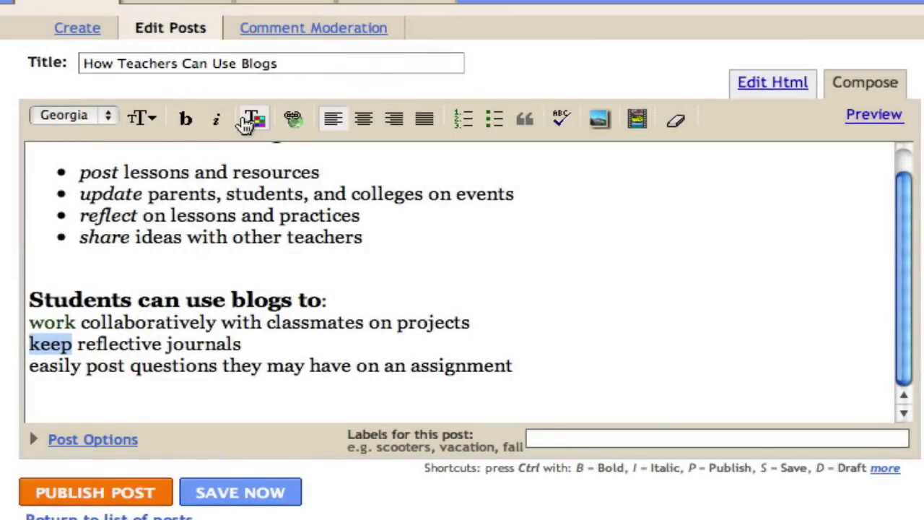
pyautogui.click(253, 122)
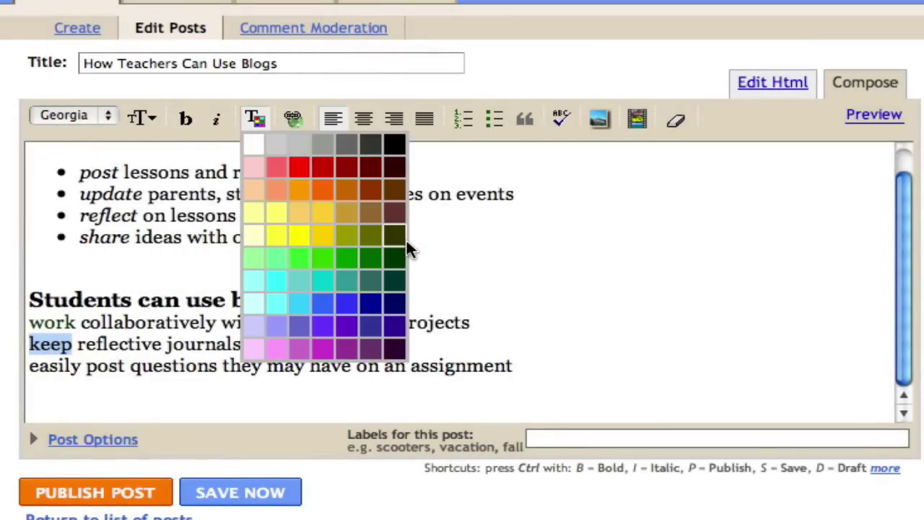
pyautogui.click(396, 256)
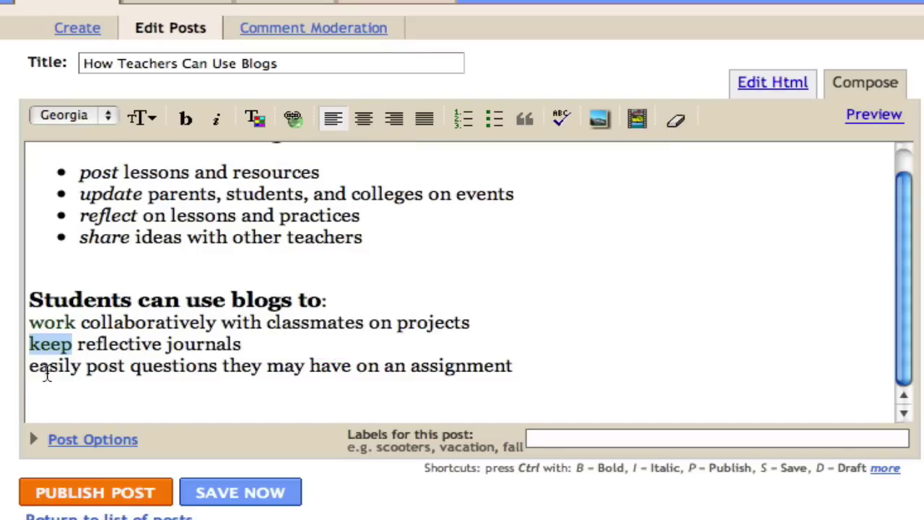
# Color the word "easily" in the last line under the Students heading dark green.
pyautogui.click(47, 368)
pyautogui.doubleClick(48, 370)
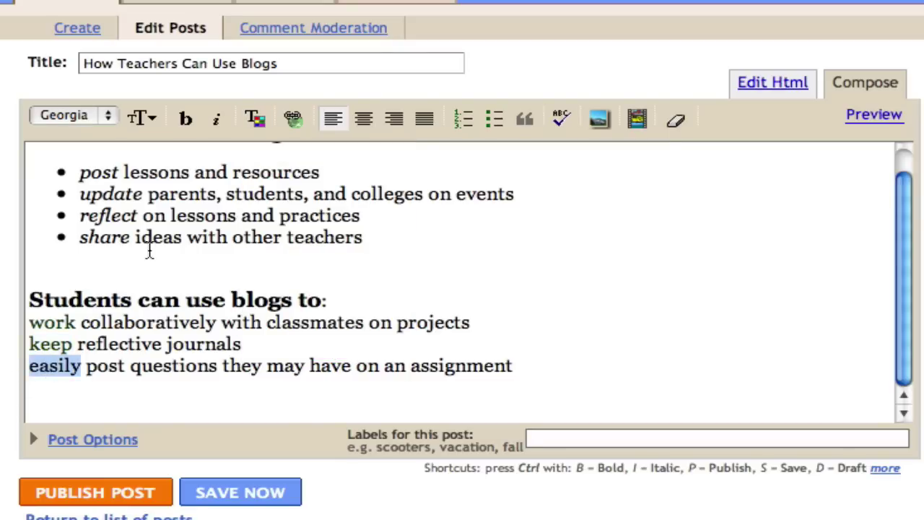
pyautogui.click(255, 120)
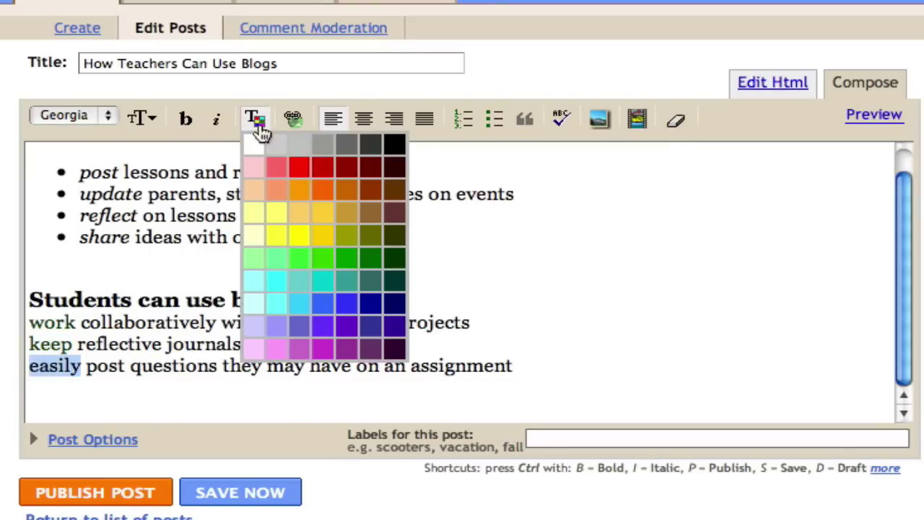
pyautogui.click(398, 270)
# Turn the three lines under the Students heading into a numbered list.
pyautogui.moveTo(518, 365); pyautogui.dragTo(27, 322)
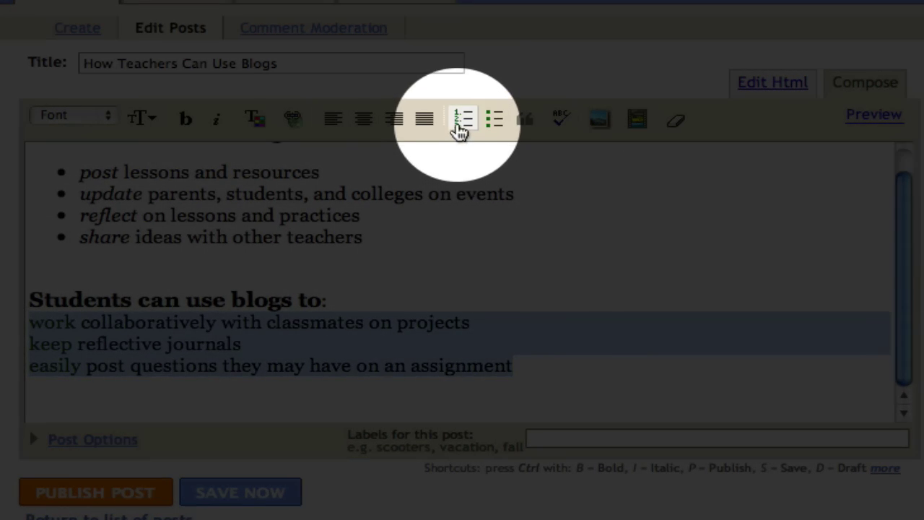
pyautogui.click(463, 128)
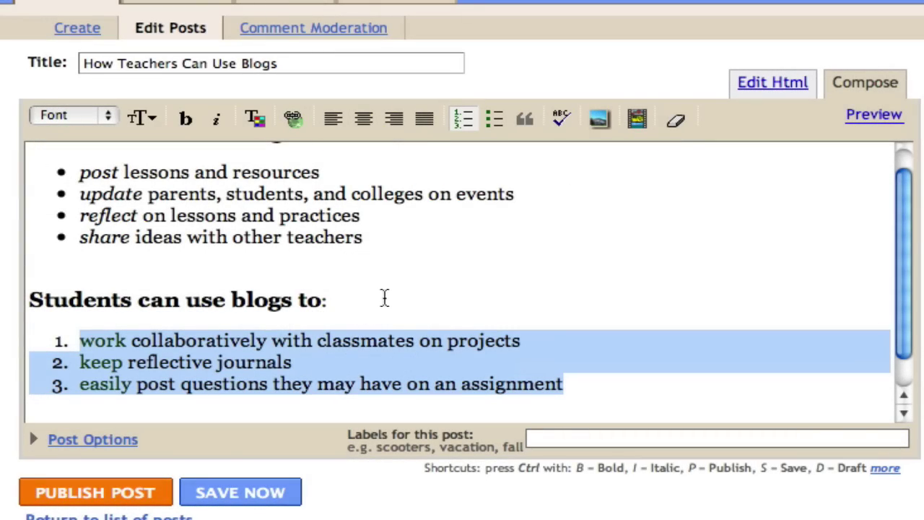
pyautogui.click(385, 299)
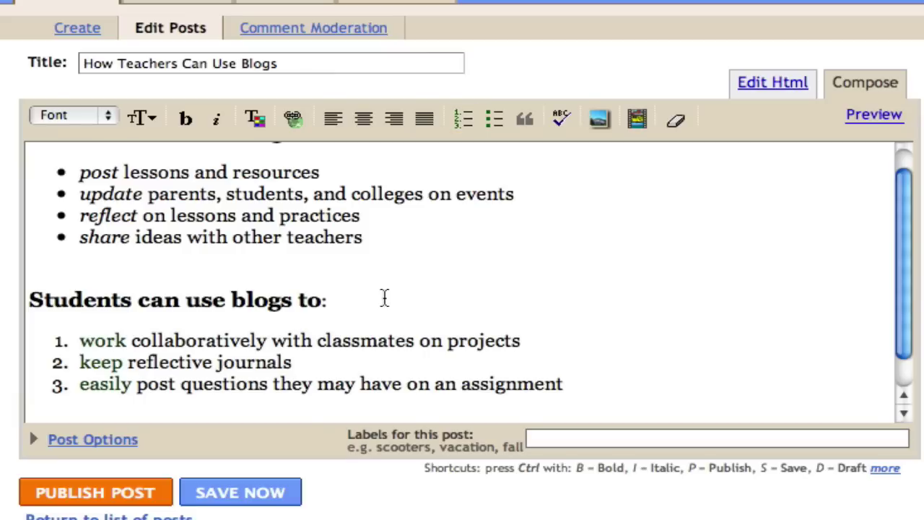
# Add the word "Example" on its own unnumbered line below the Students list and select it.
pyautogui.scroll(-2, 385, 298)
pyautogui.scroll(-1, 385, 296)
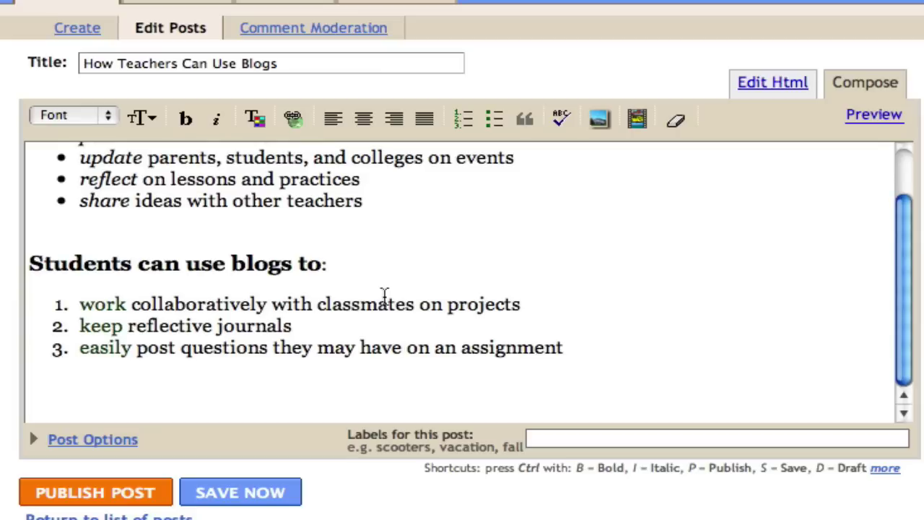
pyautogui.click(606, 348)
pyautogui.press('Return')
pyautogui.press('Return')
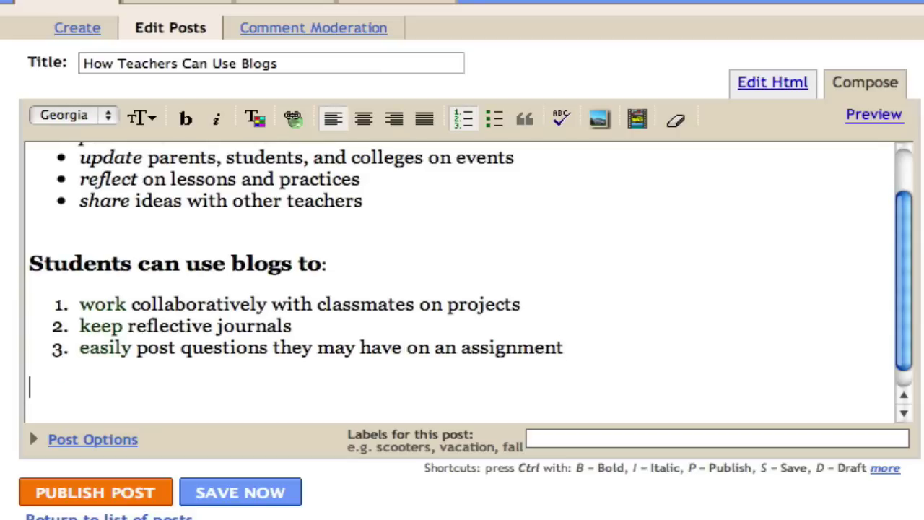
pyautogui.write('Example')
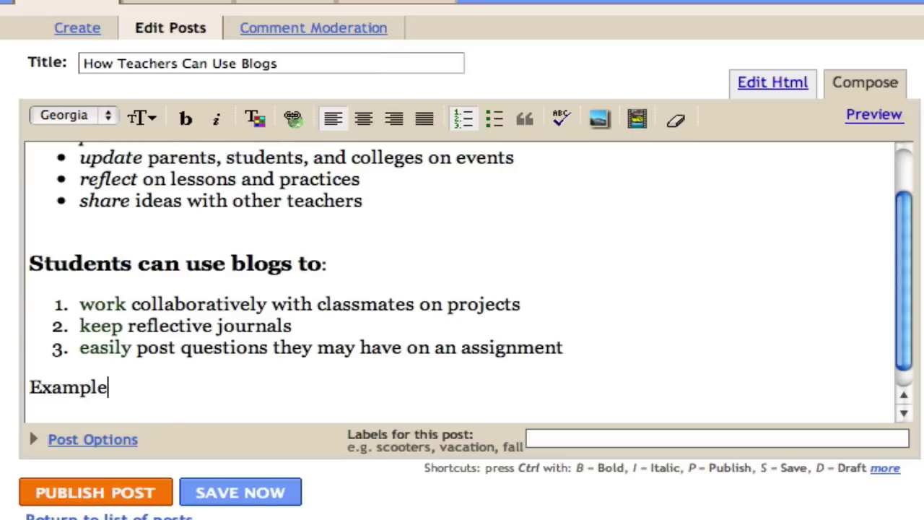
pyautogui.hotkey('shift', 'Left')
pyautogui.hotkey('shift', 'Left')
pyautogui.hotkey('shift', 'Left')
pyautogui.hotkey('shift', 'Left')
pyautogui.hotkey('shift', 'Left')
pyautogui.hotkey('shift', 'Left')
pyautogui.hotkey('shift', 'Left')
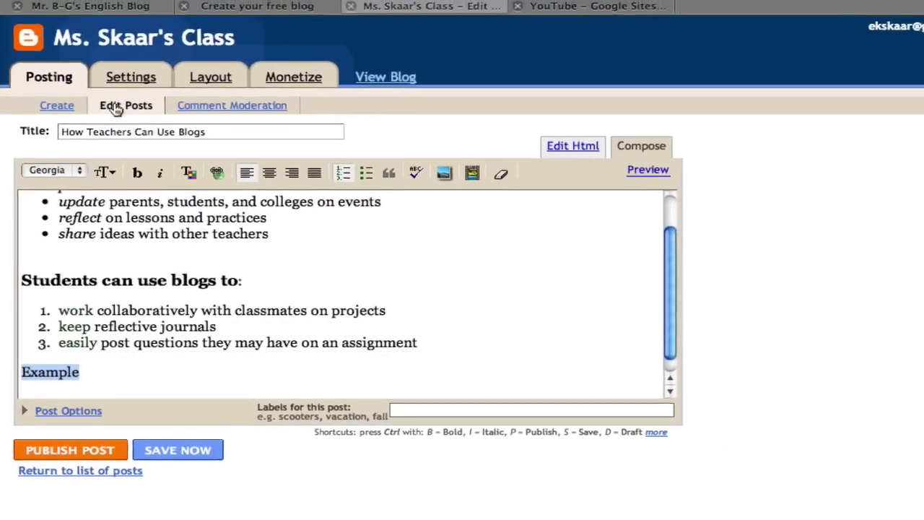
# Switch to the English class blog already open in the browser, look through its posts and copy its web address.
pyautogui.click(99, 24)
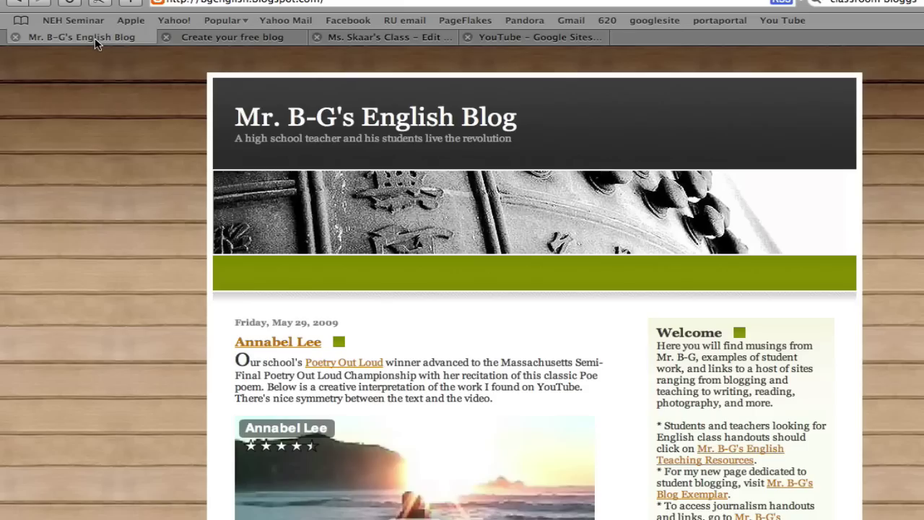
pyautogui.scroll(-5, 190, 168)
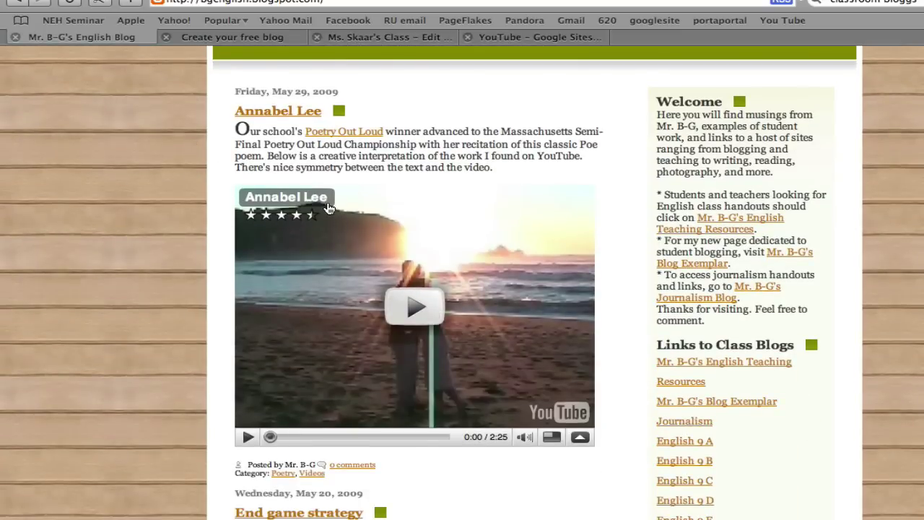
pyautogui.scroll(-3, 326, 225)
pyautogui.scroll(-10, 301, 303)
pyautogui.scroll(-5, 300, 300)
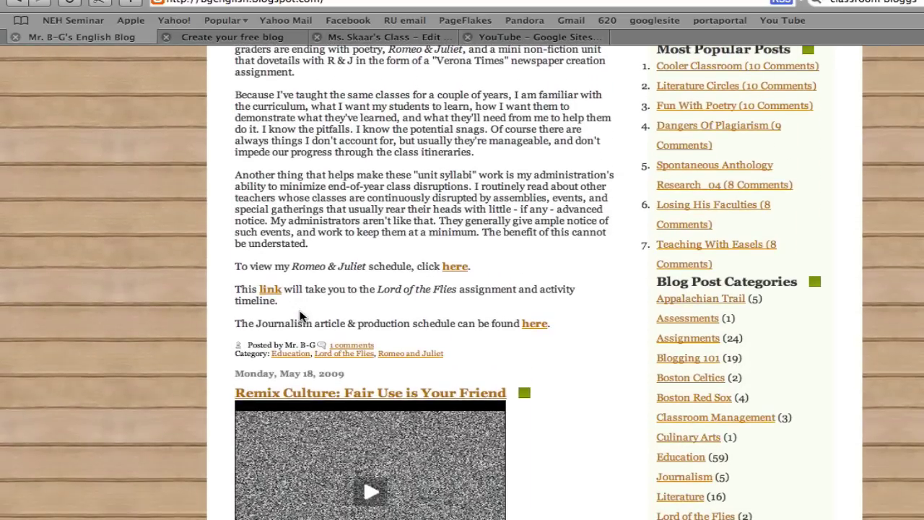
pyautogui.scroll(-5, 301, 316)
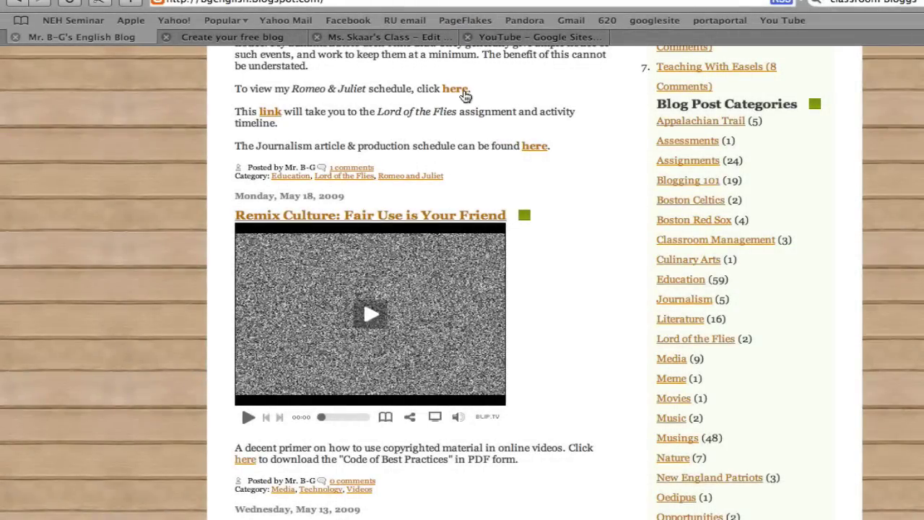
pyautogui.scroll(10, 465, 96)
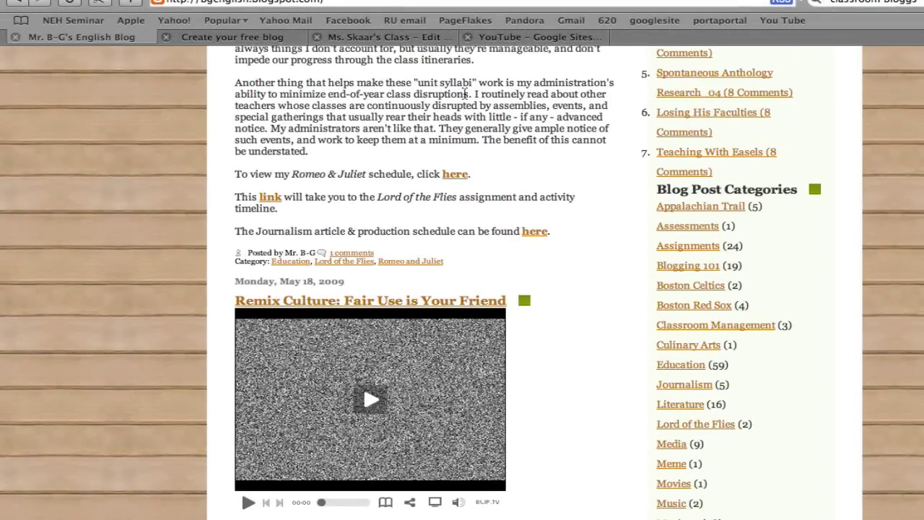
pyautogui.scroll(10, 465, 94)
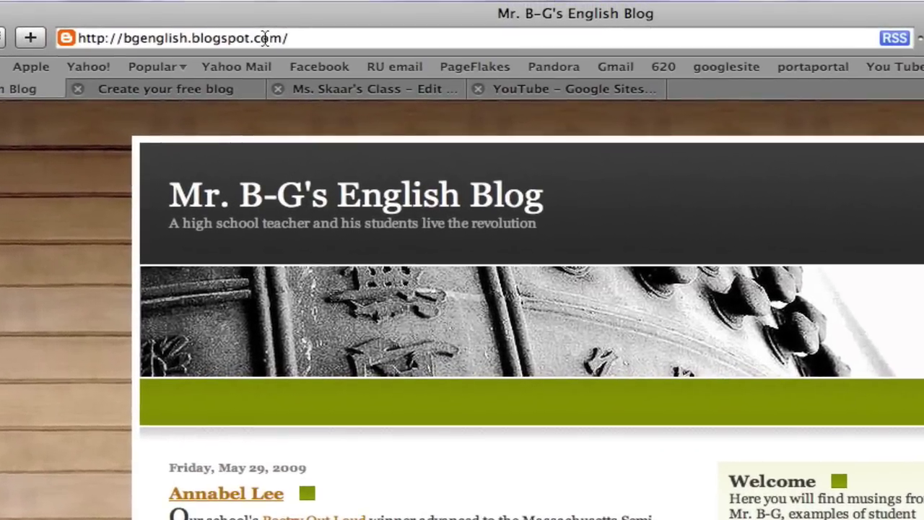
pyautogui.click(265, 39)
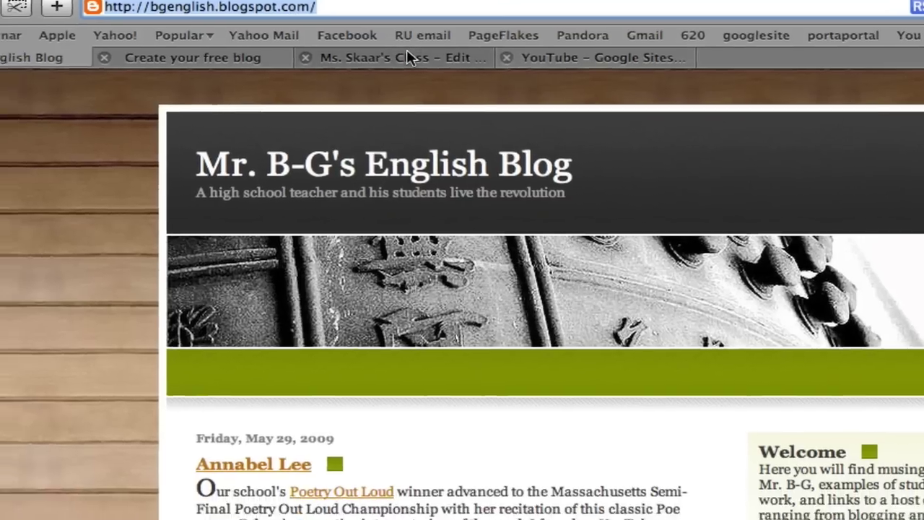
pyautogui.click(383, 87)
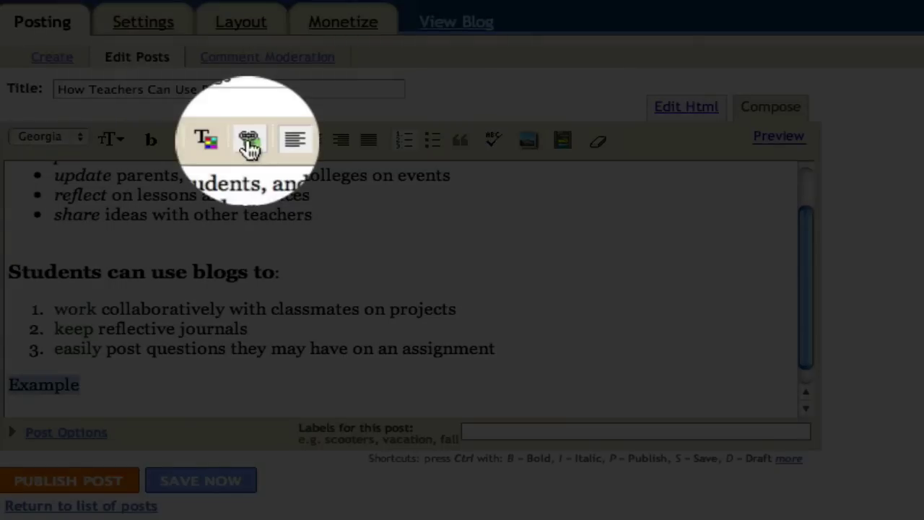
pyautogui.click(249, 143)
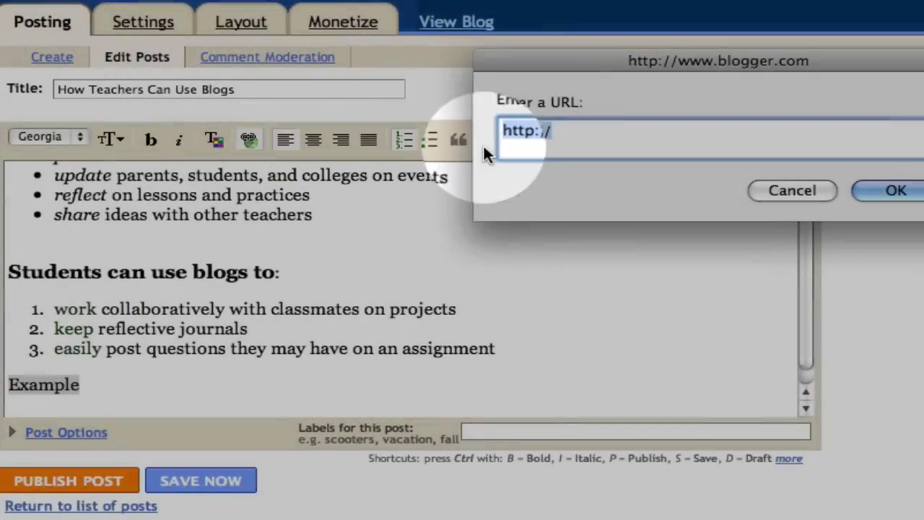
pyautogui.write('bgenglish.blogspot.com/')
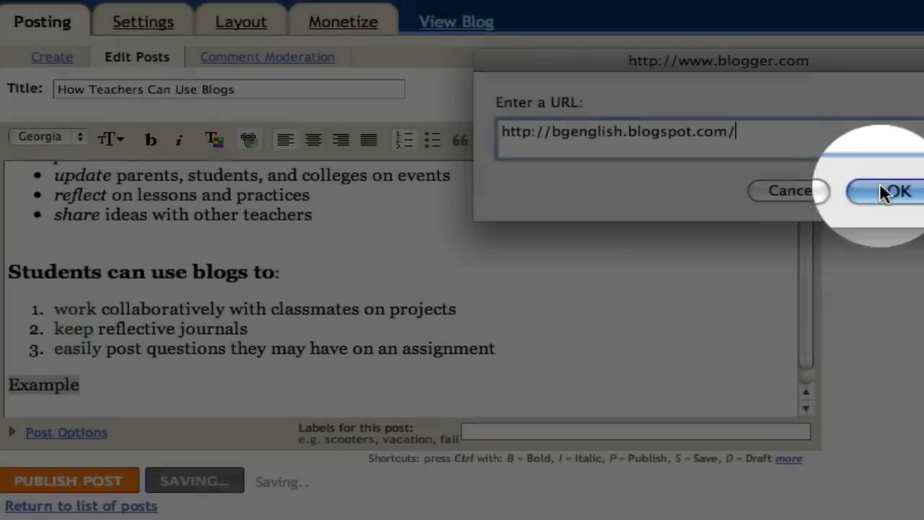
pyautogui.click(882, 189)
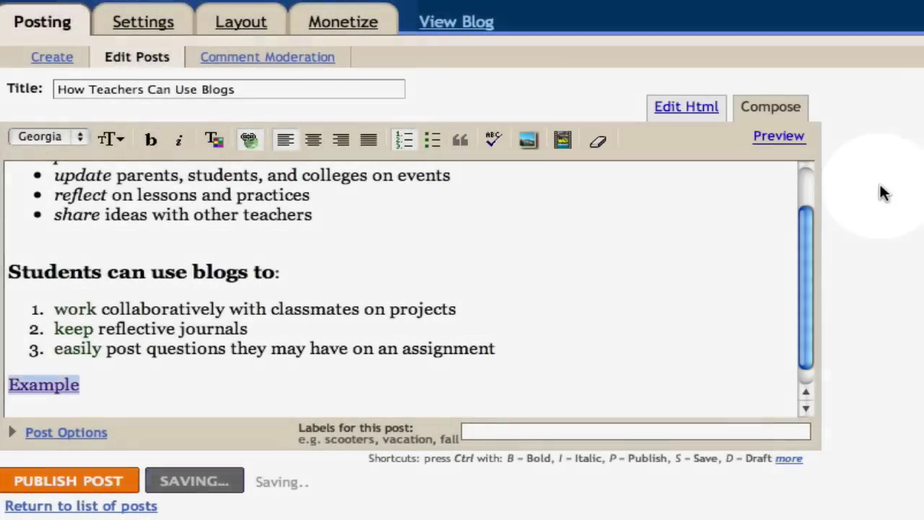
pyautogui.click(133, 381)
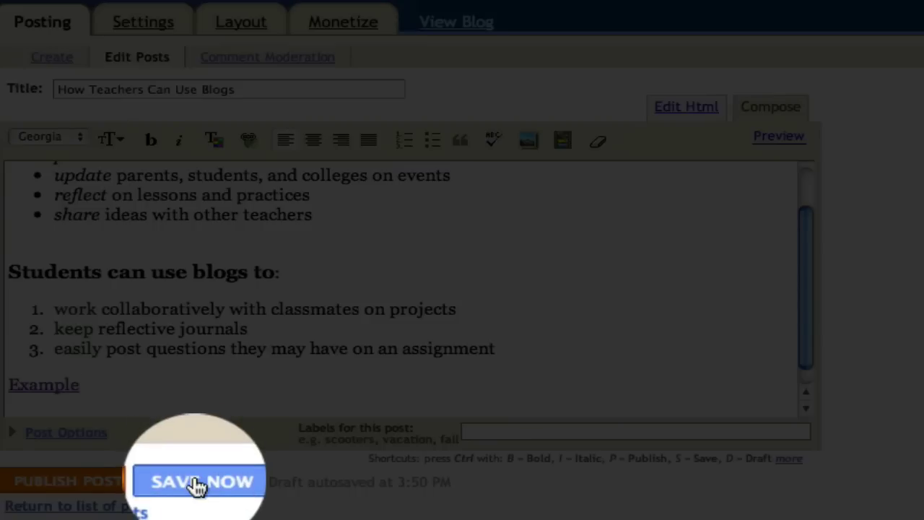
pyautogui.click(197, 484)
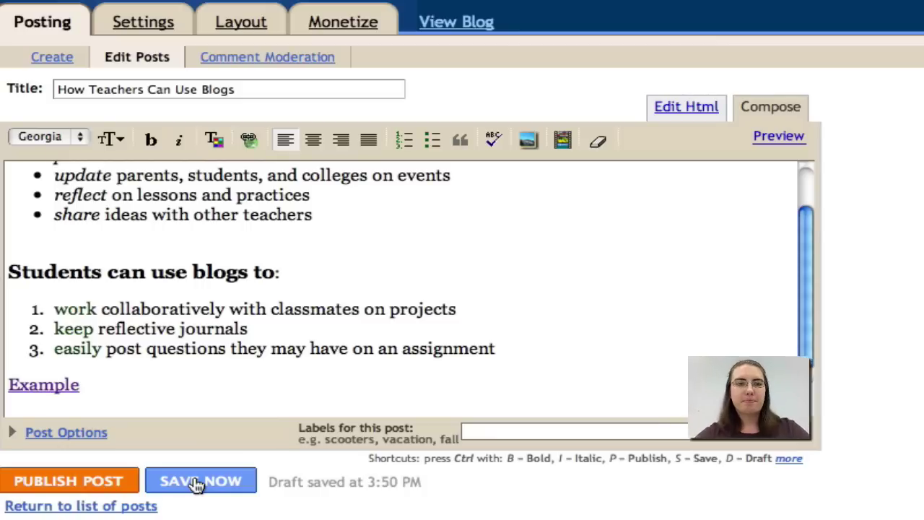